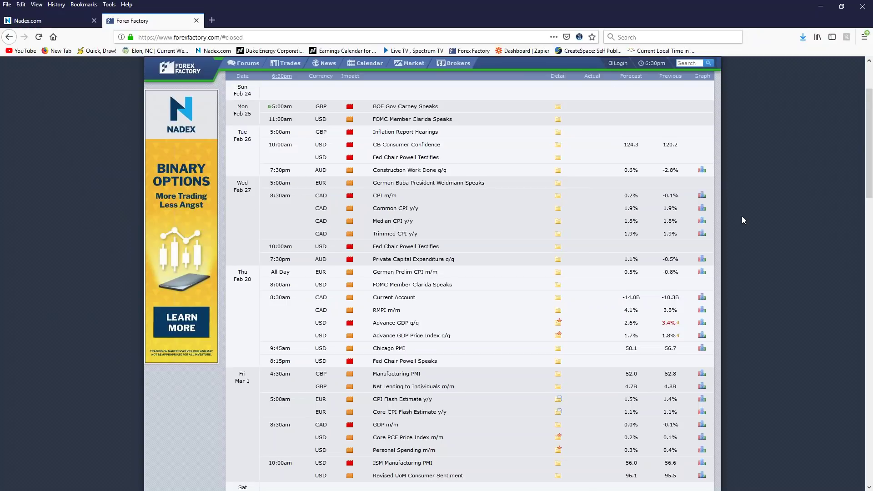
pyautogui.scroll(1, 742, 218)
pyautogui.scroll(-4, 742, 217)
pyautogui.scroll(-1, 743, 217)
pyautogui.scroll(5, 729, 190)
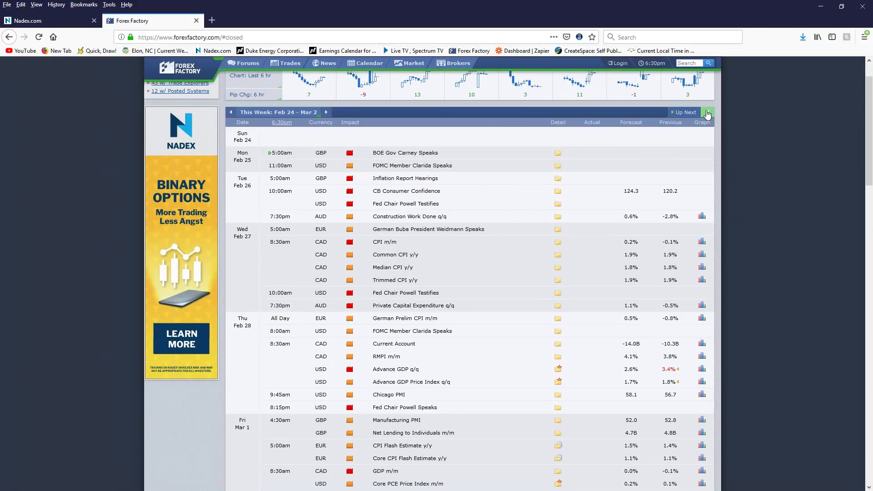
# Apply a calendar filter that excludes orange medium-impact events, keeping non-economic events included
pyautogui.click(708, 114)
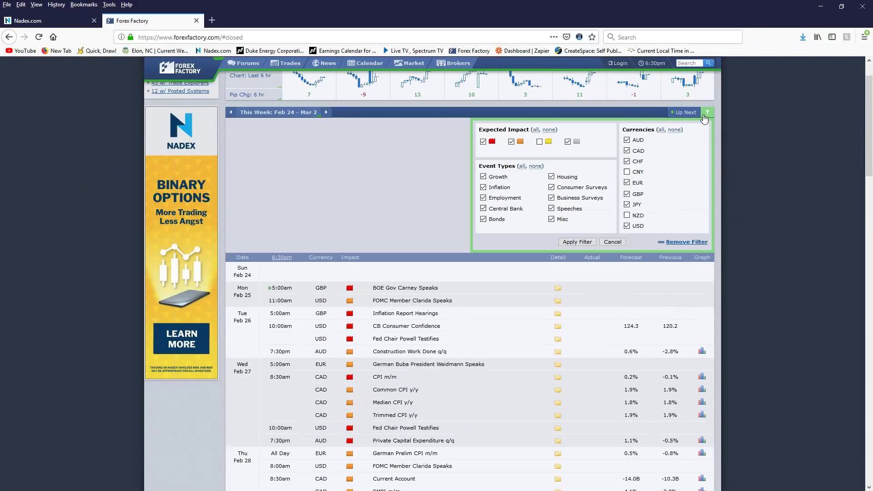
pyautogui.click(568, 141)
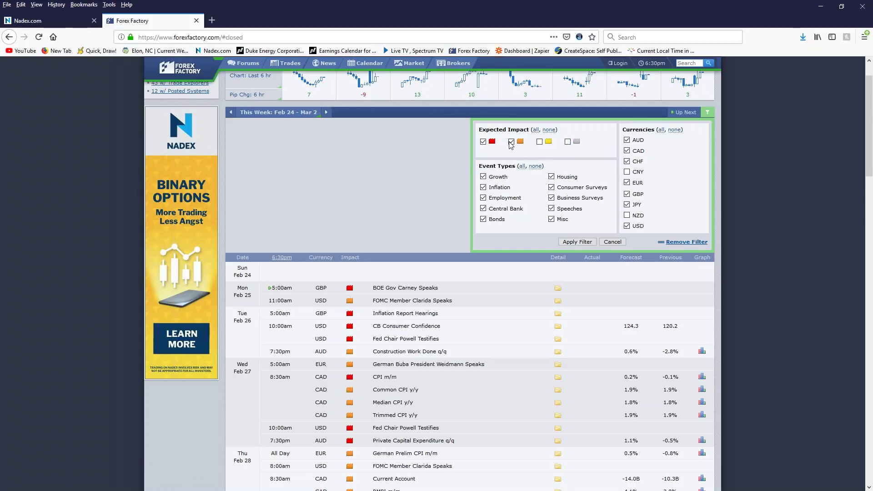
pyautogui.click(511, 141)
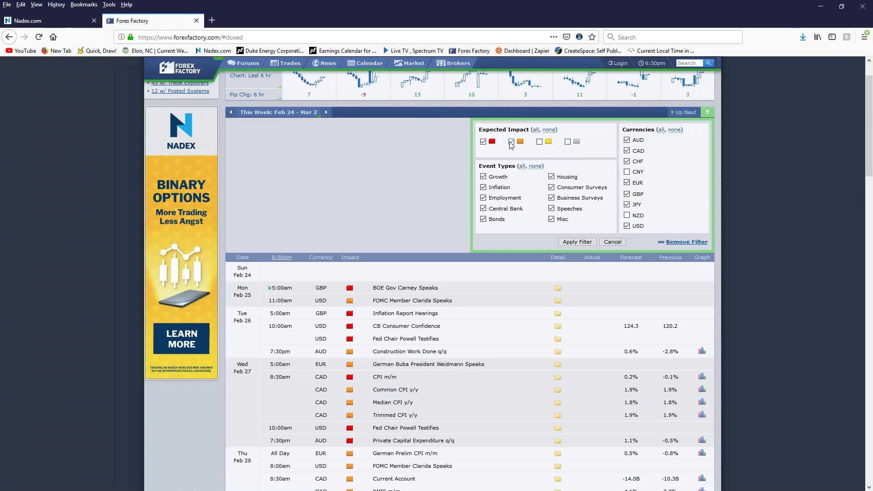
pyautogui.click(567, 141)
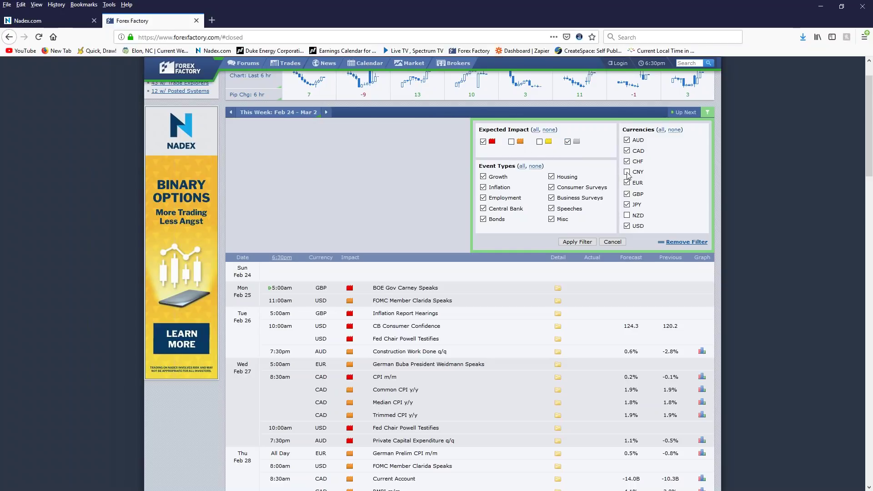
pyautogui.click(582, 242)
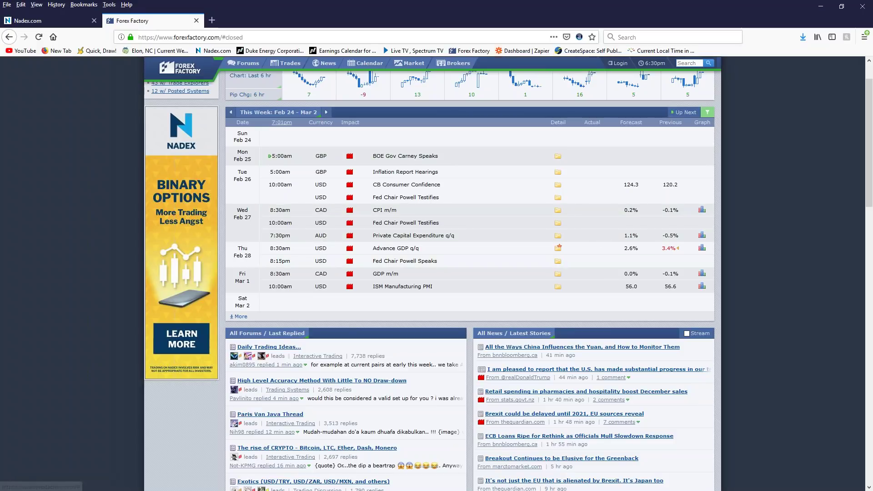
# Re-include orange medium-impact events in the calendar filter and apply it
pyautogui.click(707, 113)
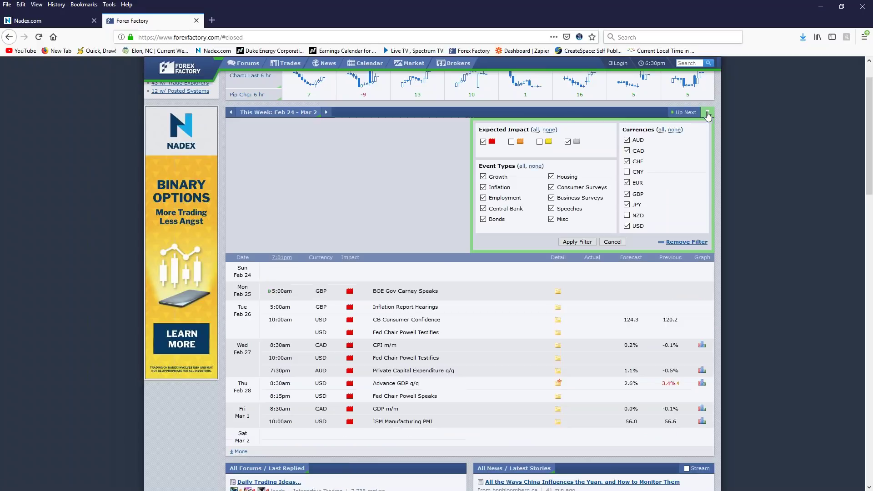
pyautogui.click(510, 142)
pyautogui.click(578, 244)
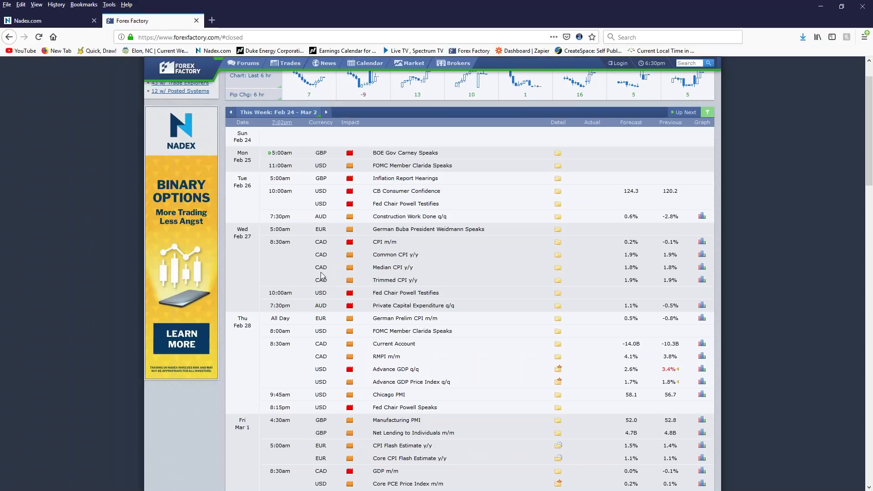
pyautogui.scroll(-3, 498, 247)
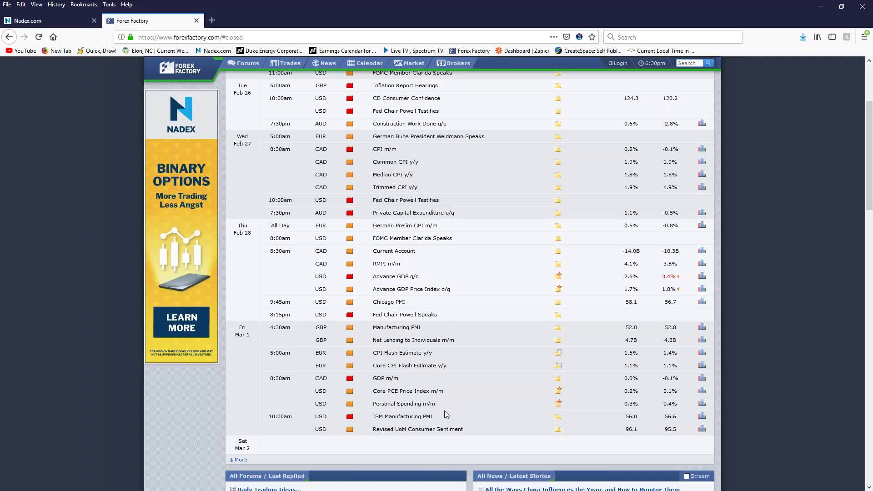
pyautogui.scroll(3, 691, 270)
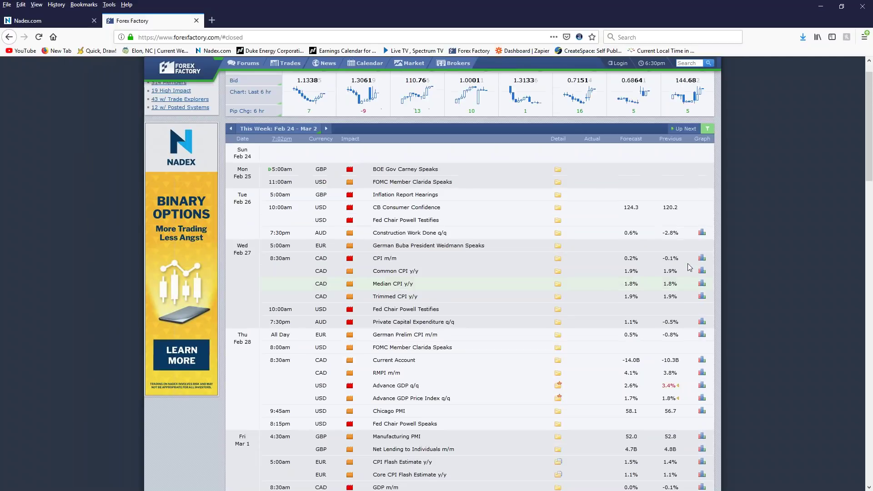
pyautogui.scroll(1, 710, 164)
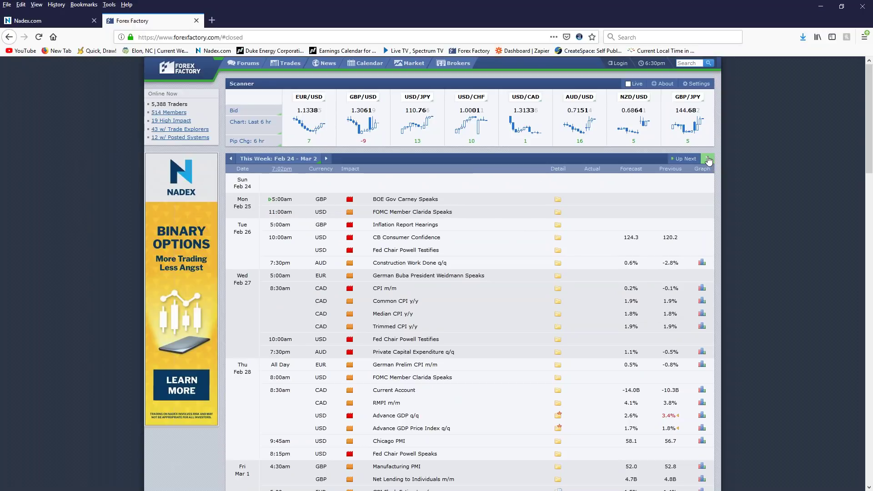
# Reapply the calendar filter with orange medium-impact events excluded
pyautogui.click(710, 162)
pyautogui.click(511, 188)
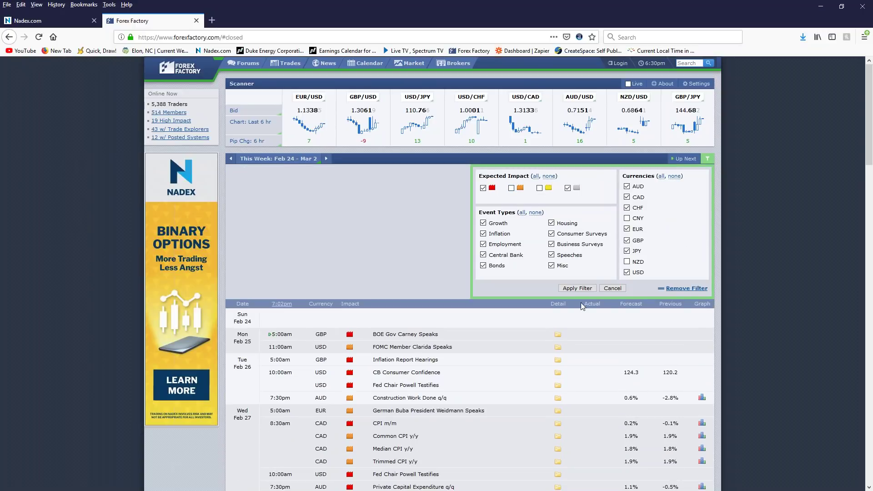
pyautogui.click(577, 289)
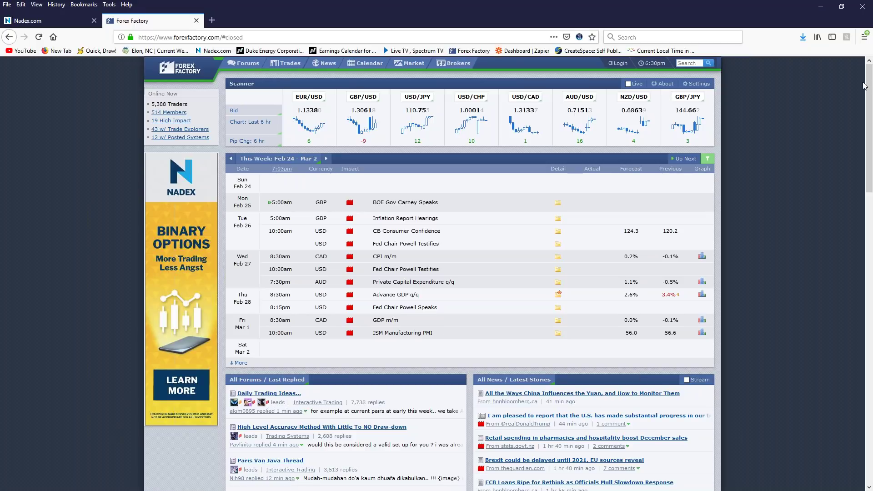
# Switch with Alt+Tab to the MultiCharts Forex RadarScreen HTF Only window
pyautogui.hotkey('alt', 'Tab')
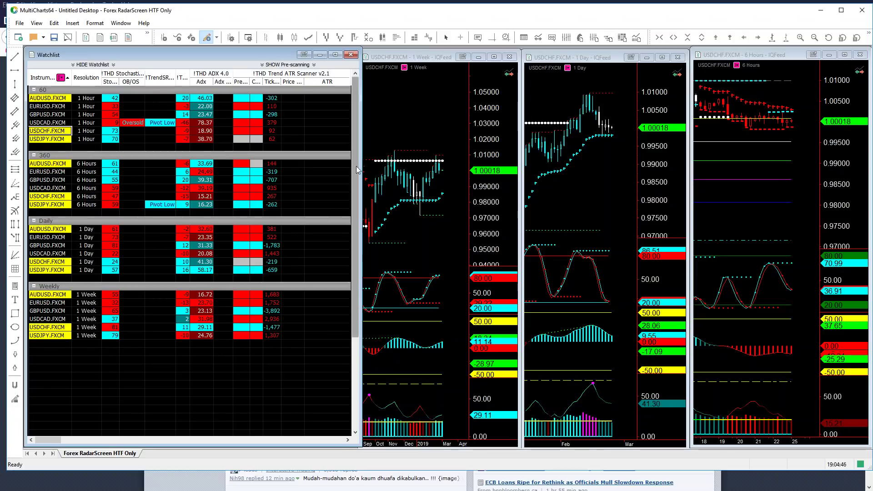
pyautogui.moveTo(356, 169); pyautogui.dragTo(371, 256)
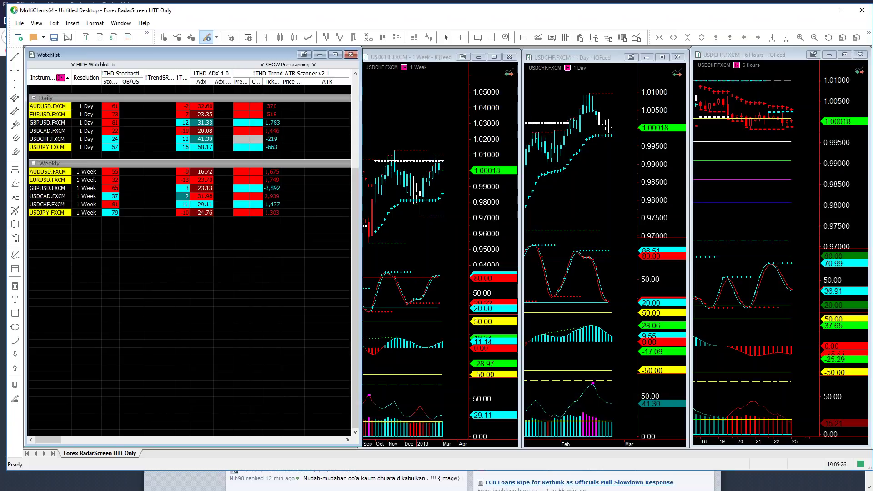
pyautogui.click(47, 125)
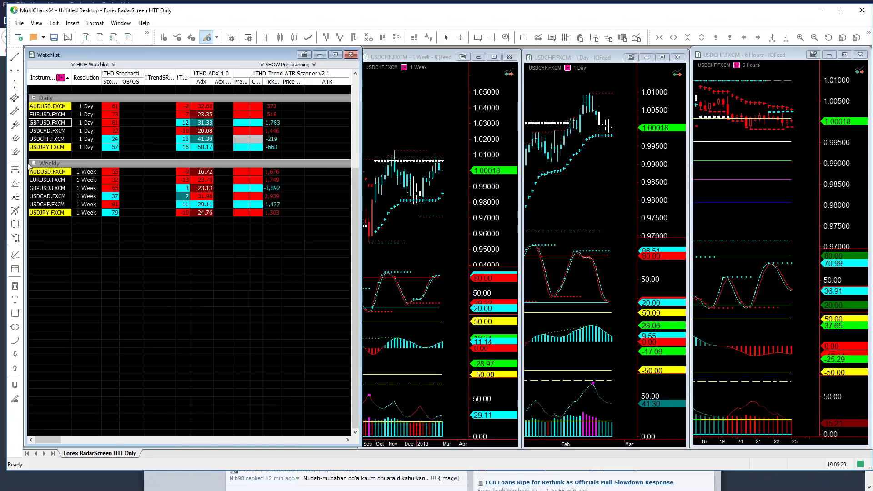
# Load GBPUSD into the three linked charts and ready the Horizontal Line tool on the daily chart
pyautogui.click(85, 126)
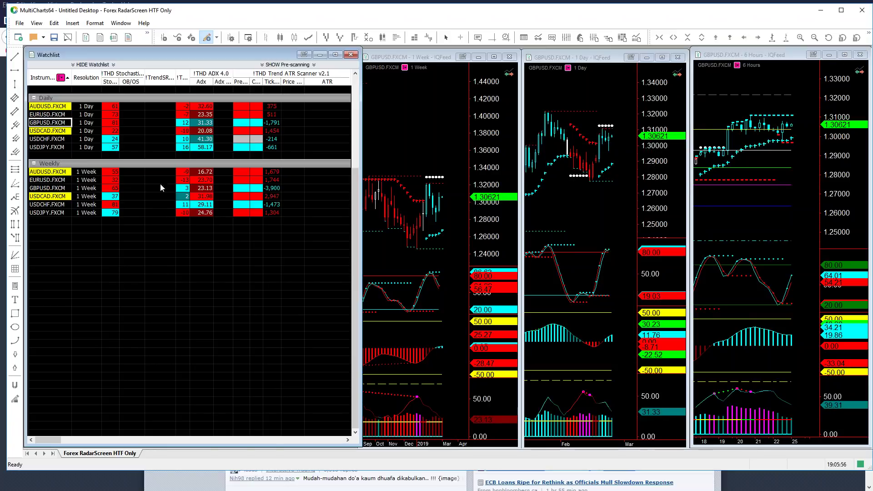
pyautogui.click(561, 152)
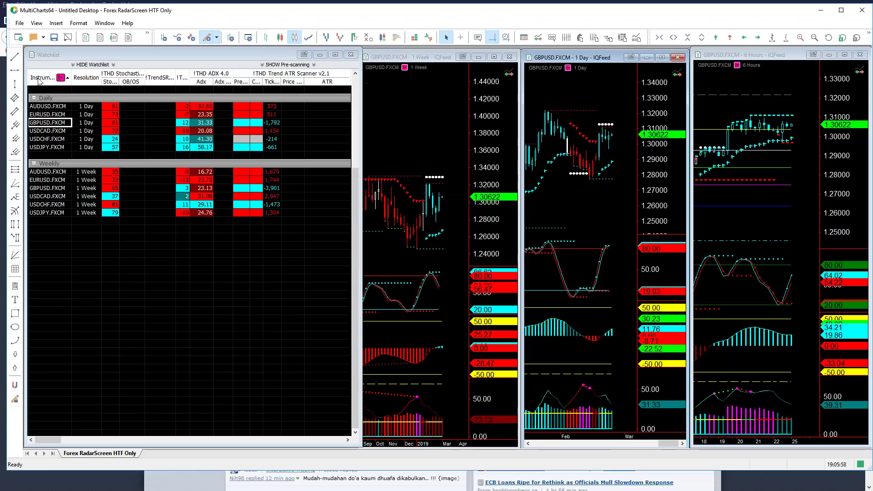
pyautogui.click(14, 71)
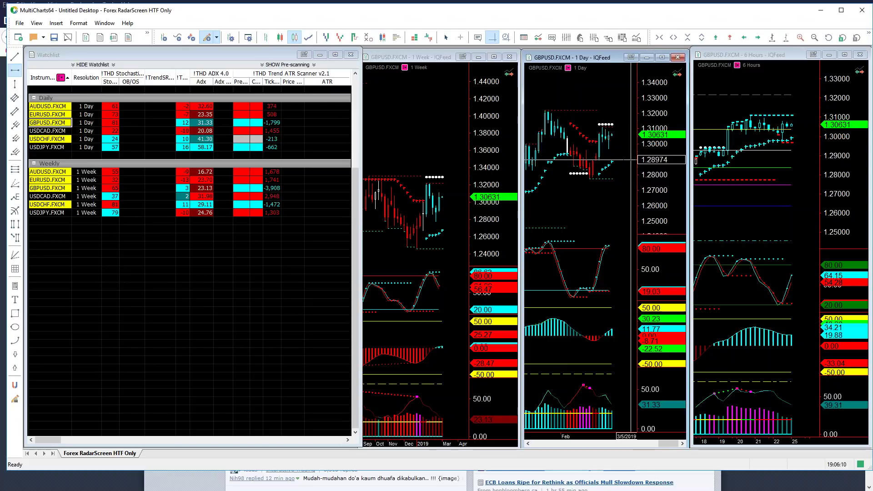
# Place a horizontal line on the daily GBPUSD chart and drag it to 1.29033
pyautogui.click(609, 160)
pyautogui.moveTo(609, 160); pyautogui.dragTo(627, 159)
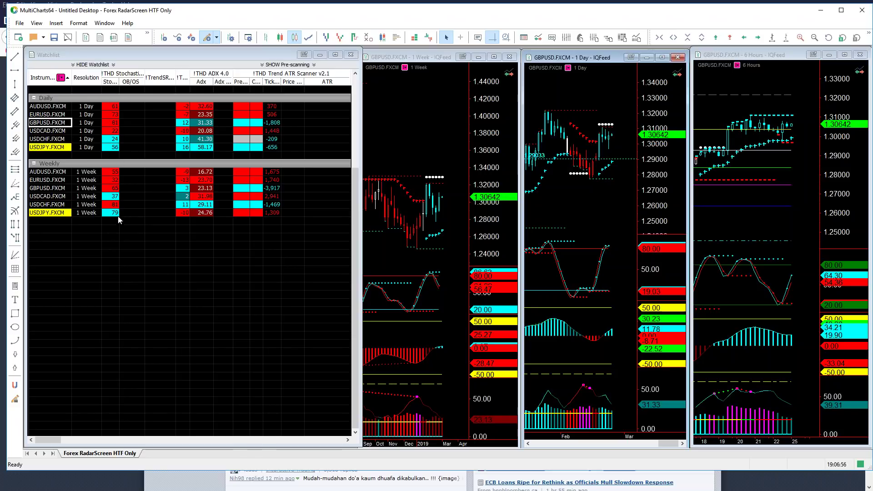
# Load USDCHF into the linked charts from its 1 Week watchlist row
pyautogui.click(45, 207)
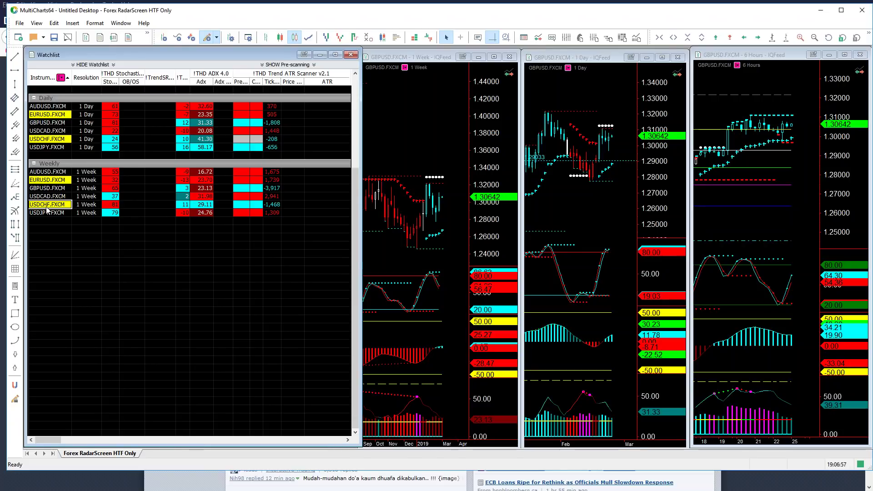
pyautogui.click(47, 207)
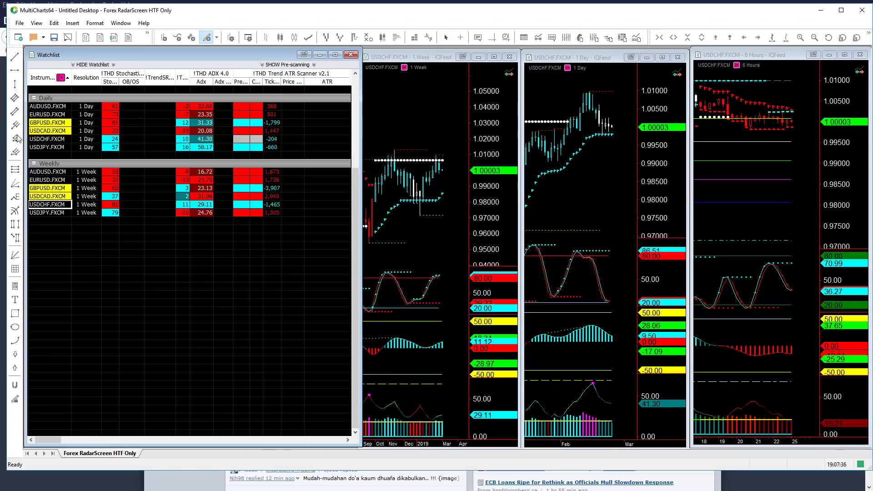
# Draw a horizontal line at 0.98800 on the weekly USDCHF chart
pyautogui.click(444, 248)
pyautogui.click(14, 74)
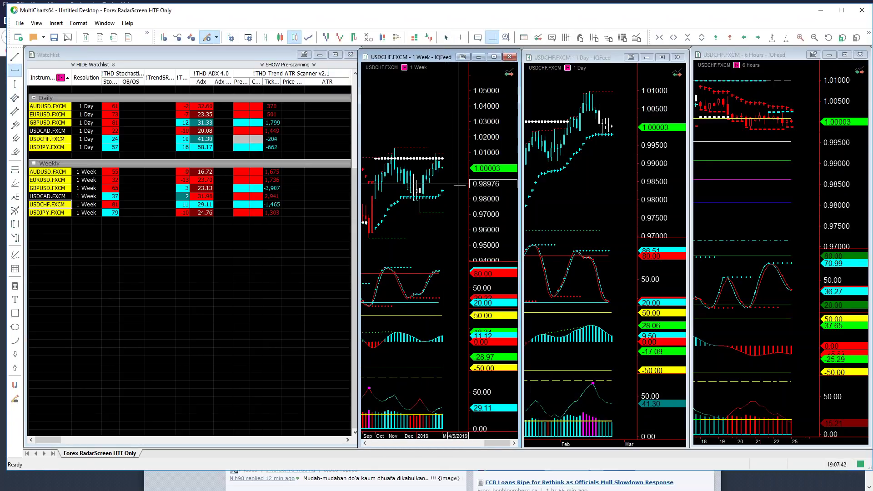
pyautogui.click(415, 186)
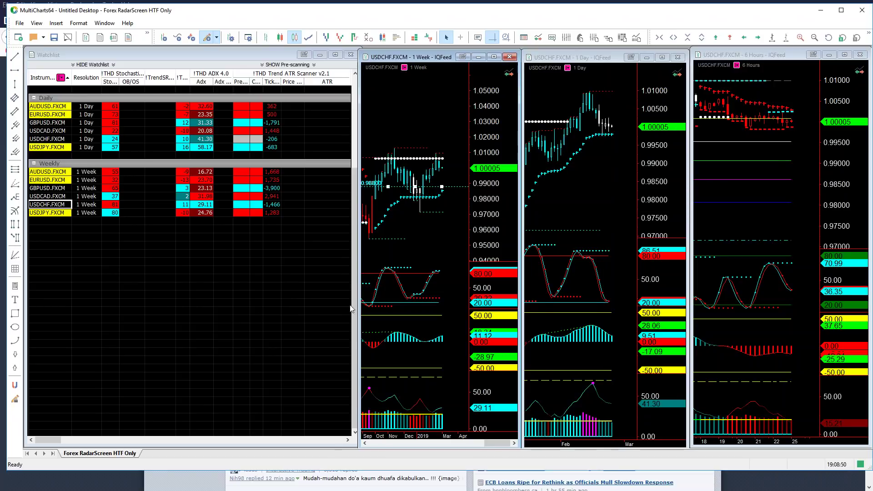
# Select the USDJPY 1 Week row in the RadarScreen watchlist
pyautogui.click(39, 214)
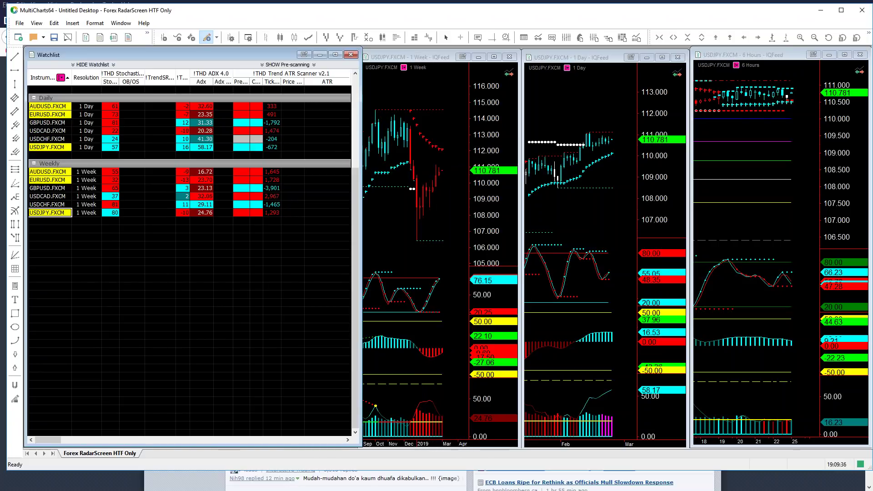
# Make the weekly USDJPY chart pane active
pyautogui.click(450, 164)
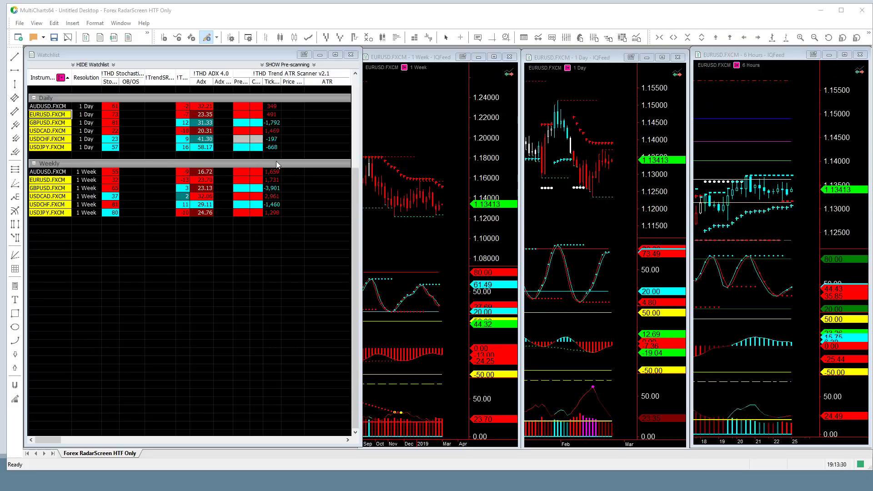
# Load AUDUSD, then USDCAD, from the Daily watchlist into the weekly, daily and 6-hour charts
pyautogui.click(49, 108)
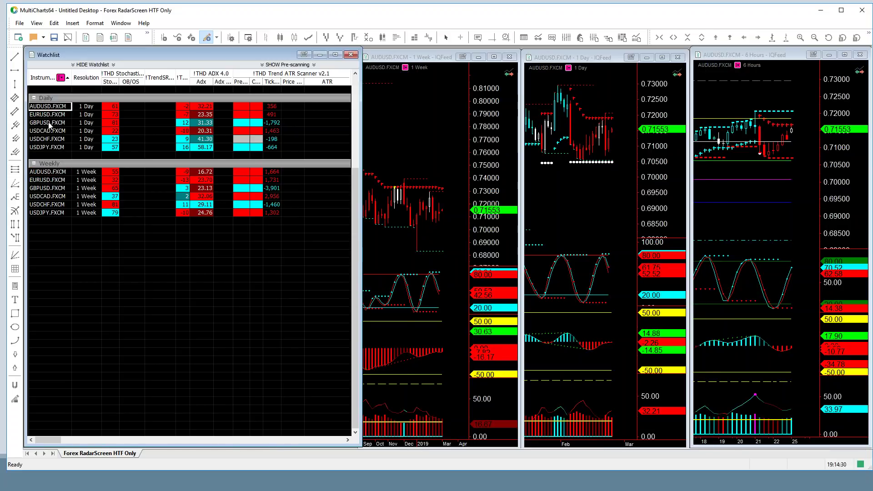
pyautogui.click(78, 130)
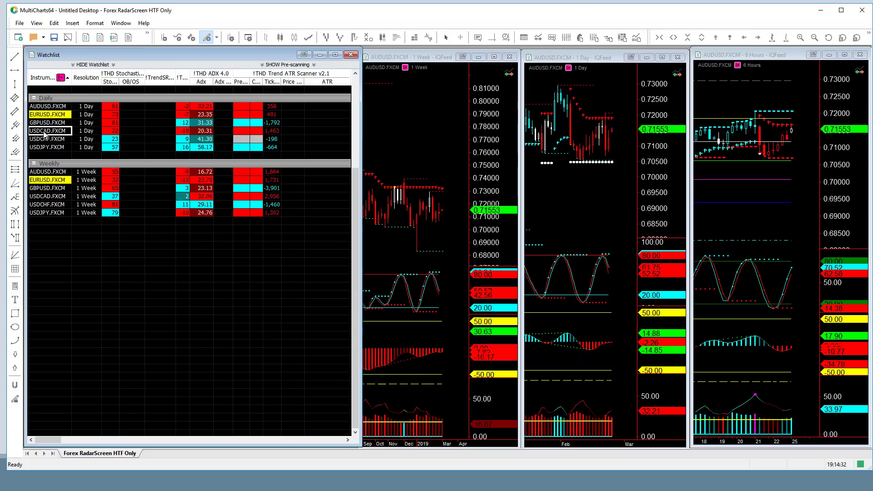
# Load USDCAD.FXCM from the Daily watchlist section into all three linked charts
pyautogui.click(62, 130)
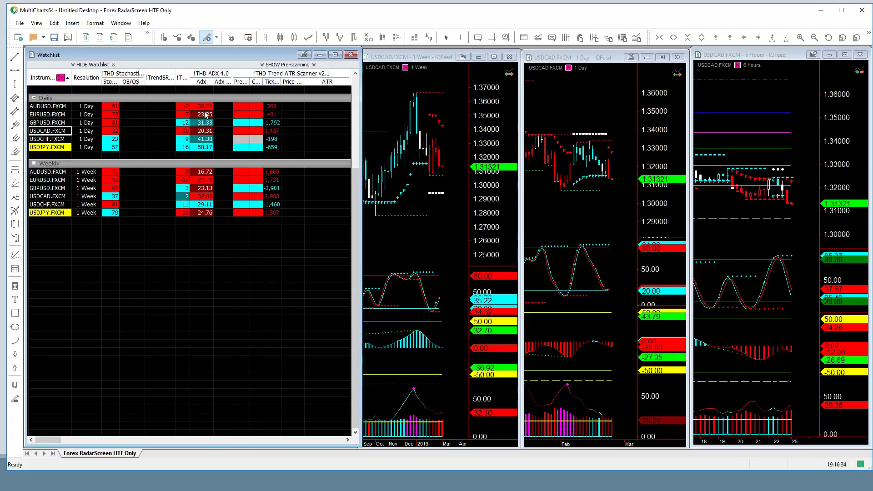
pyautogui.moveTo(357, 227); pyautogui.dragTo(351, 99)
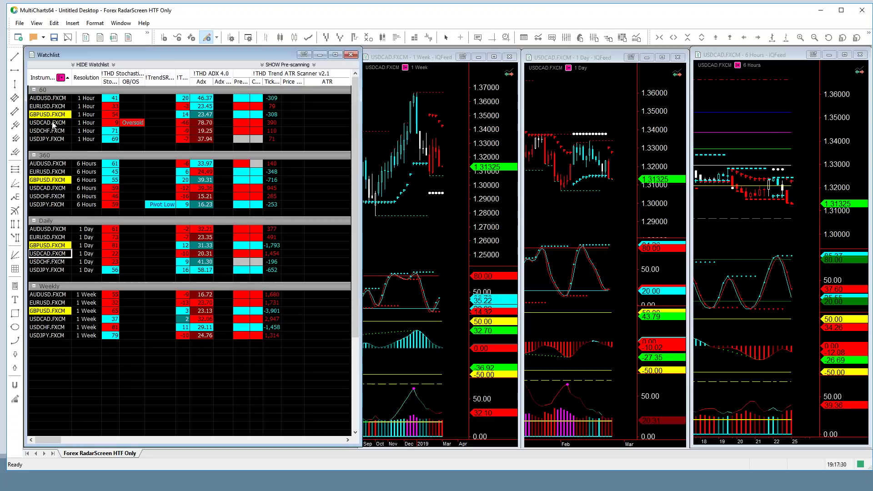
# Load AUDUSD.FXCM from the 1 Hour watchlist section into the linked chart layout
pyautogui.click(58, 101)
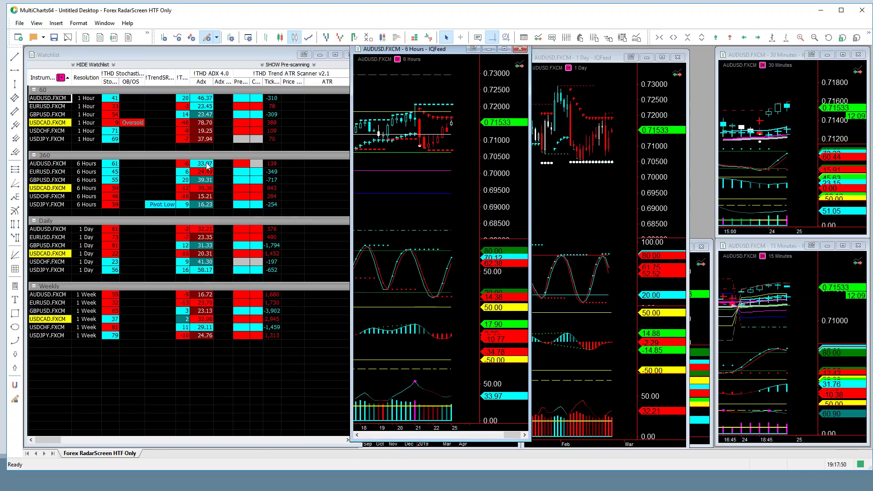
# Make the 1 Hour chart taller and place it beside the 6 Hours chart next to the watchlist
pyautogui.click(703, 279)
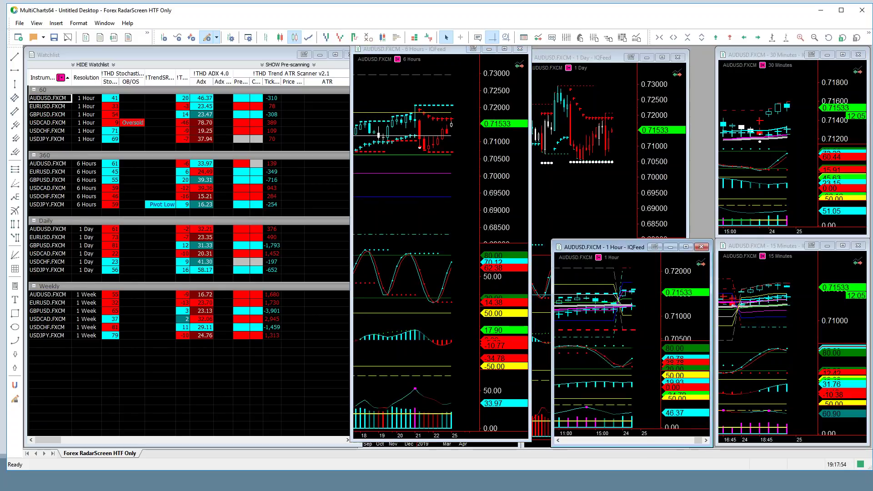
pyautogui.moveTo(624, 237); pyautogui.dragTo(625, 52)
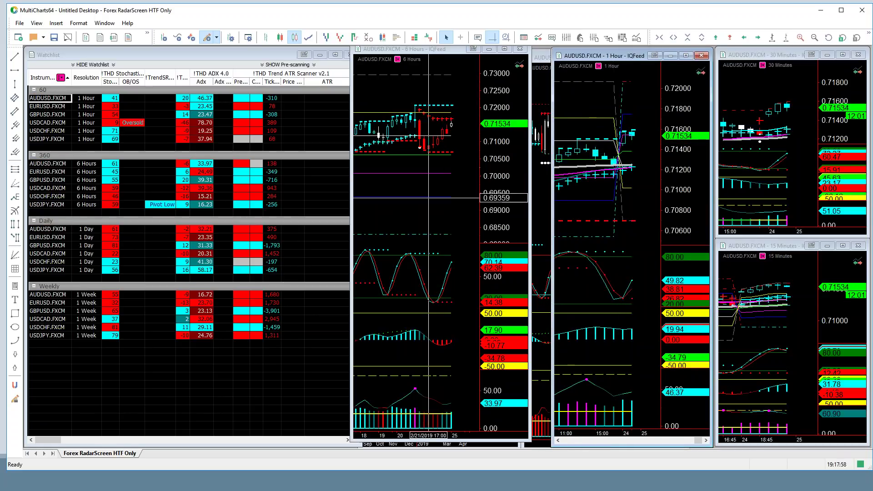
pyautogui.moveTo(430, 52); pyautogui.dragTo(301, 54)
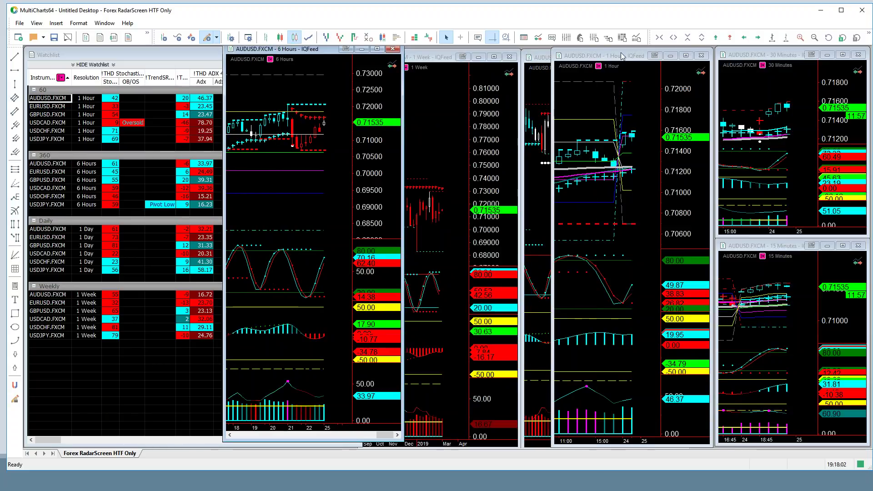
pyautogui.click(429, 56)
pyautogui.moveTo(429, 57); pyautogui.dragTo(429, 56)
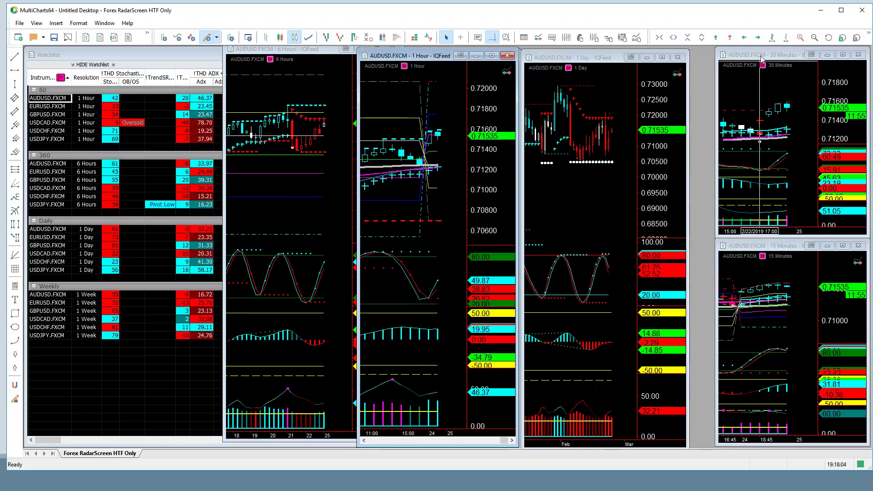
pyautogui.click(784, 56)
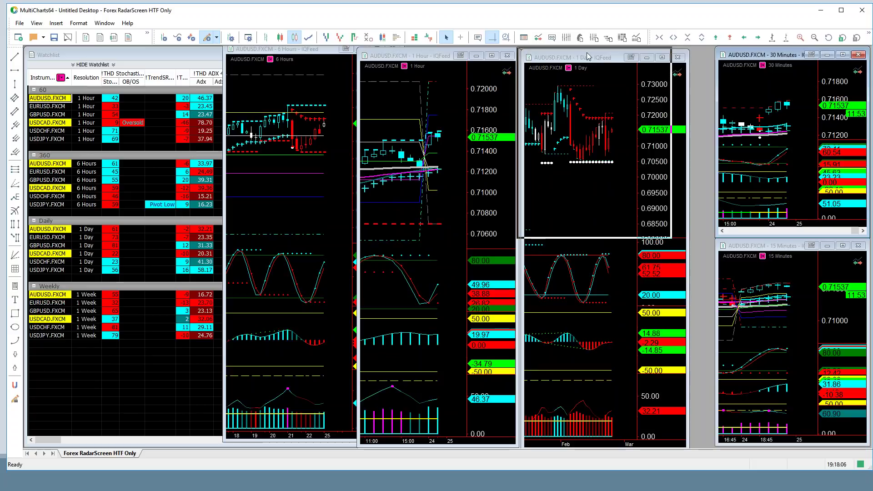
# Move the 30 Minutes chart over the 1 Day chart and stretch the 30- and 15-minute charts to full height
pyautogui.moveTo(784, 55); pyautogui.dragTo(594, 56)
pyautogui.moveTo(624, 237); pyautogui.dragTo(624, 449)
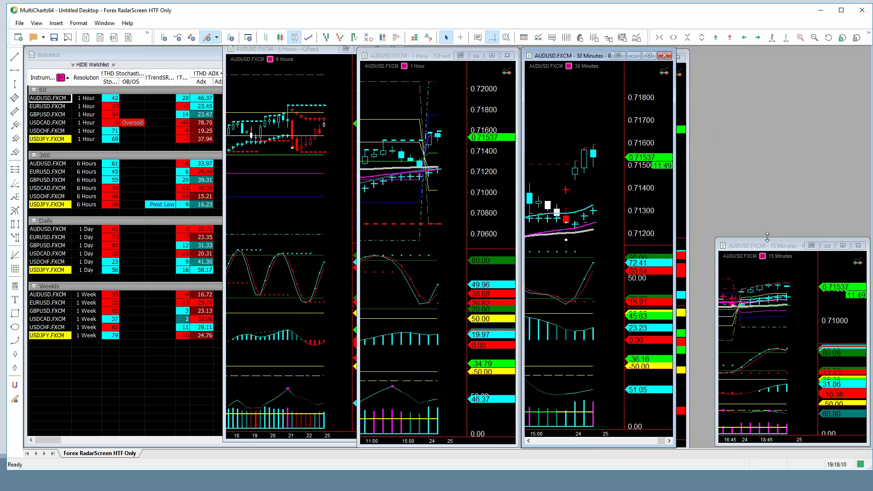
pyautogui.moveTo(733, 240); pyautogui.dragTo(734, 49)
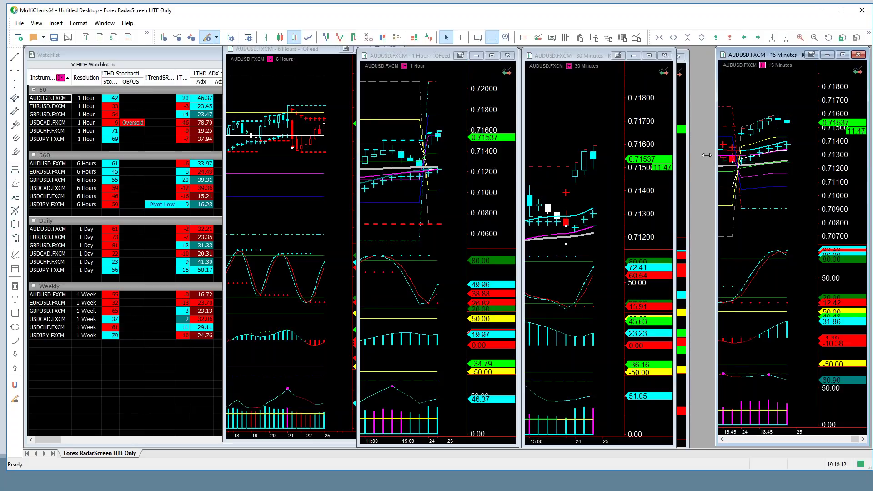
pyautogui.moveTo(716, 155); pyautogui.dragTo(680, 157)
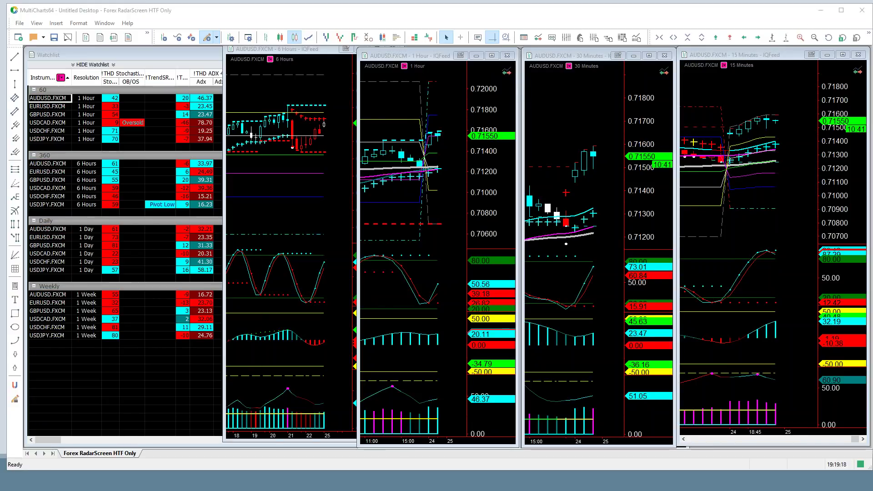
# Switch to Firefox showing the Forex Factory economic calendar
pyautogui.hotkey('alt', 'Tab')
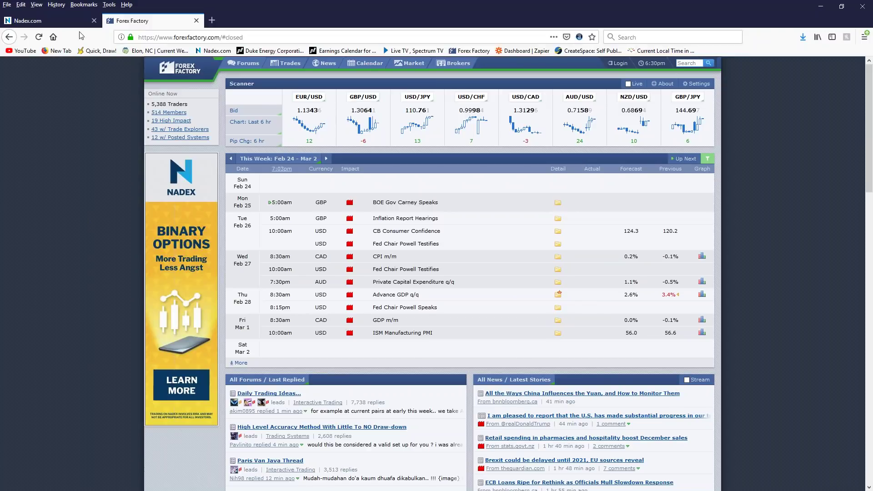
# On the Nadex tab, expand Forex Binaries > AUD/USD expiries, then load EUR/USD Touch Brackets
pyautogui.click(58, 20)
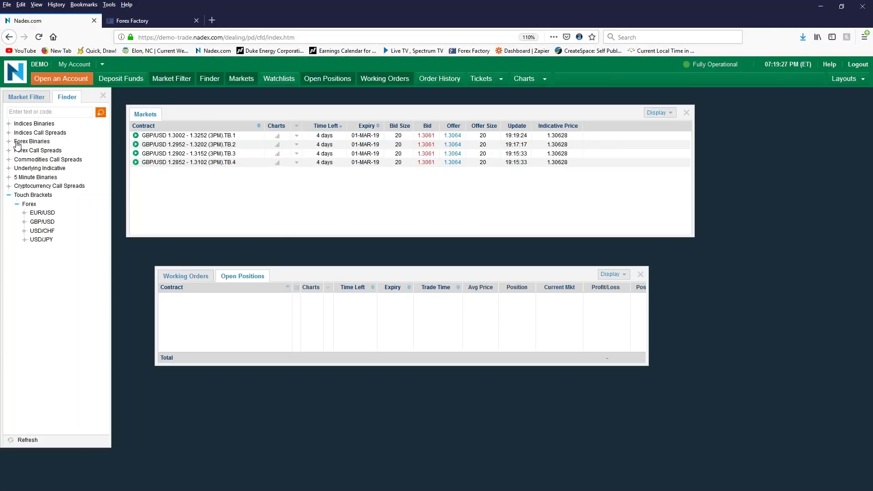
pyautogui.click(17, 142)
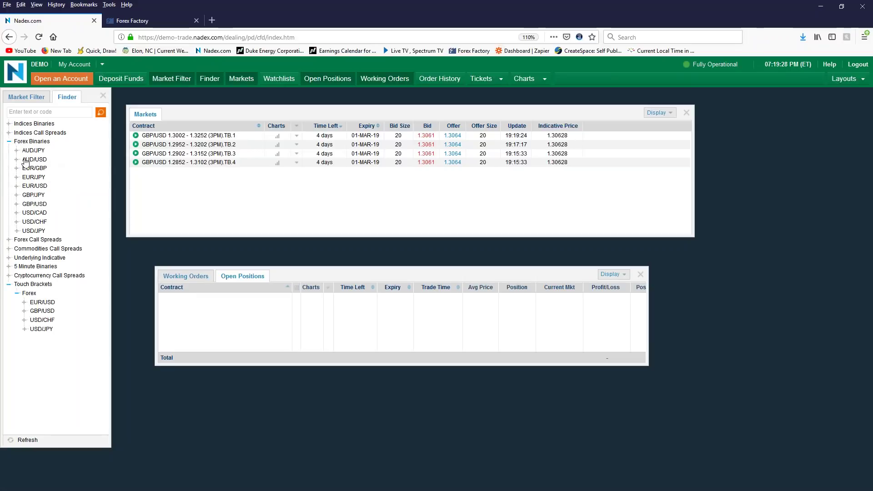
pyautogui.click(23, 159)
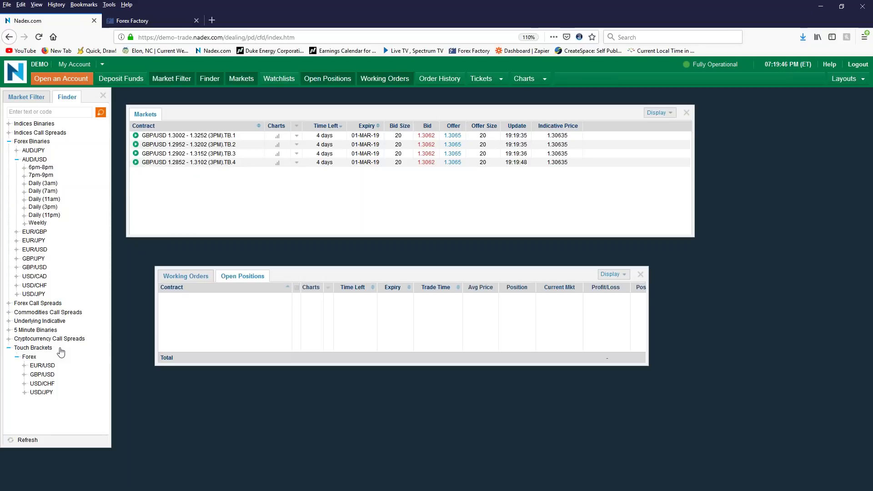
pyautogui.click(38, 366)
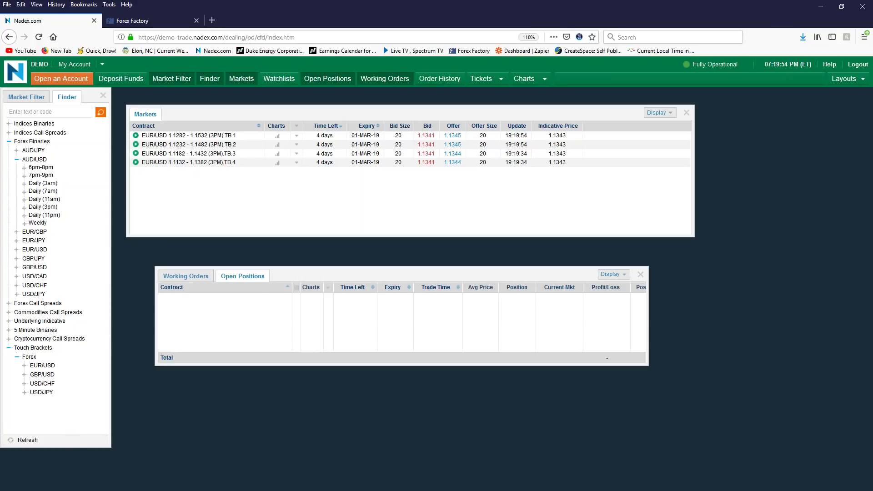
# Expand Forex Call Spreads > AUD/USD expiries, then minimize the browser to reveal the charts
pyautogui.click(34, 305)
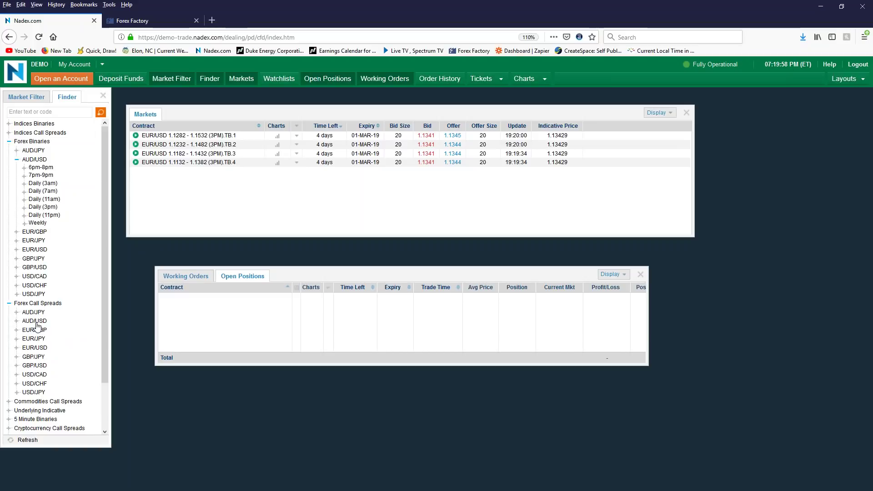
pyautogui.click(36, 323)
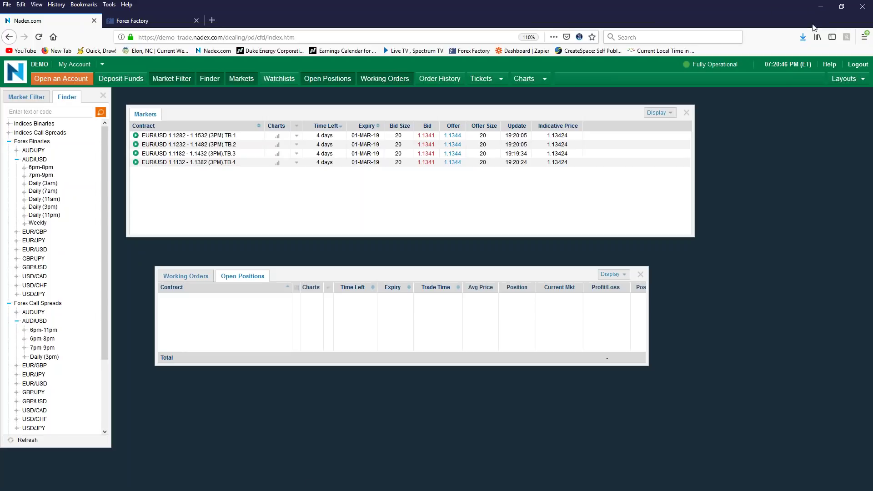
pyautogui.click(818, 10)
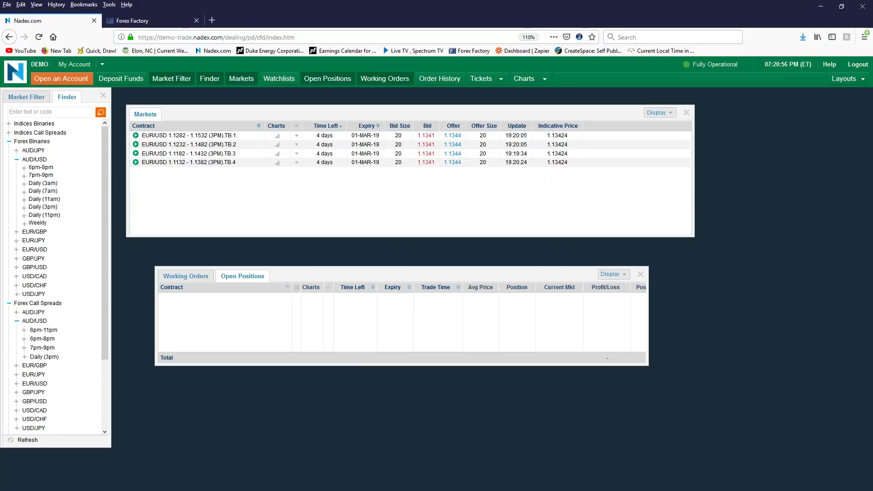
pyautogui.scroll(-3, 78, 318)
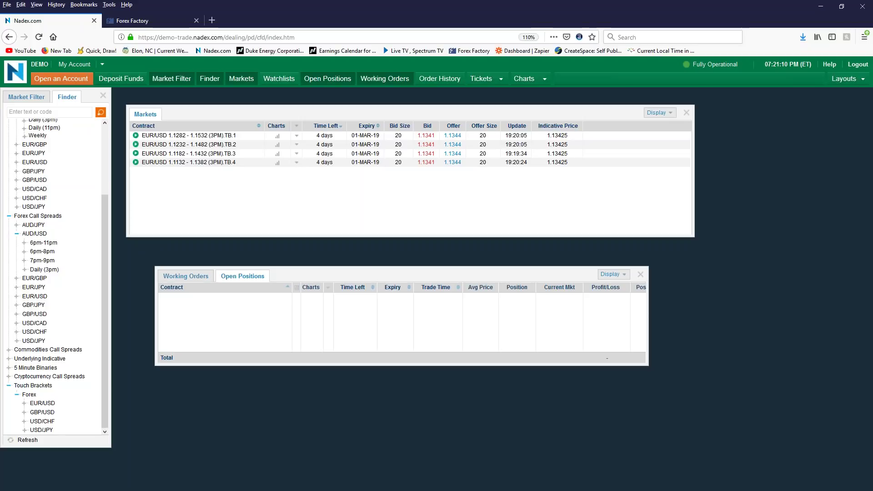
# Return briefly to the MultiCharts charts, then open a new blank Firefox tab
pyautogui.hotkey('alt', 'Tab')
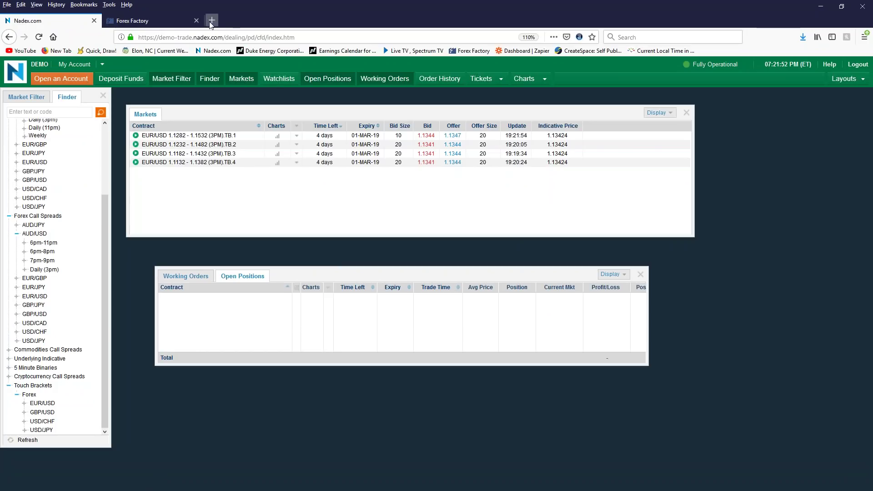
pyautogui.click(211, 21)
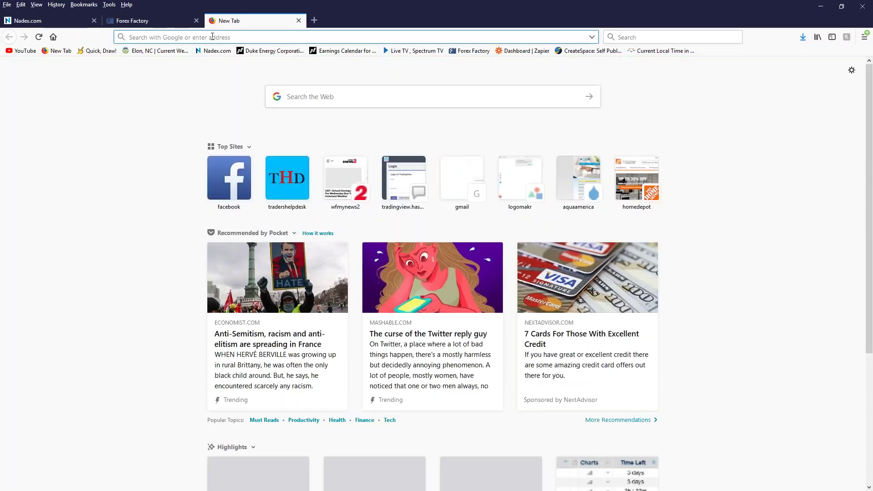
pyautogui.write('nadex.com')
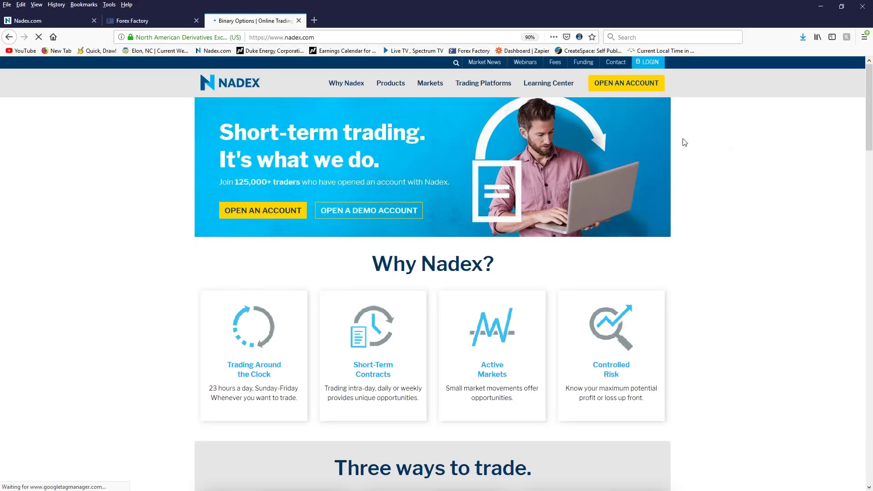
pyautogui.moveTo(548, 83)
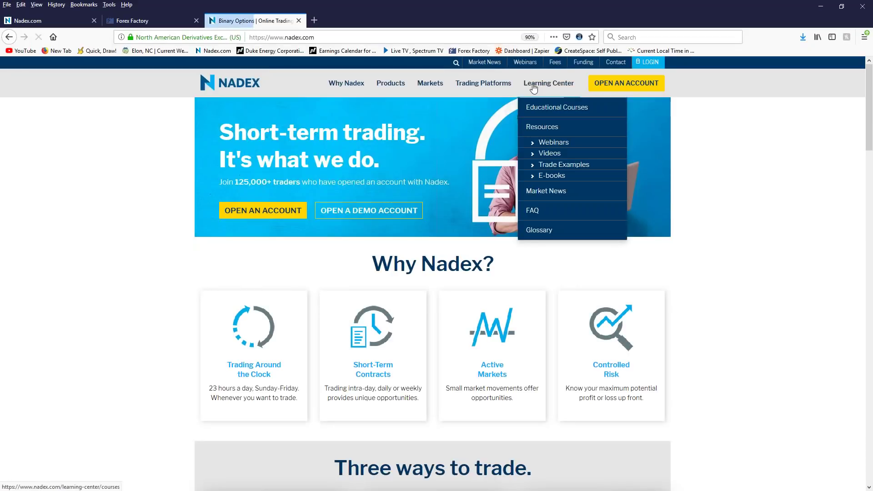
# Open the Webinars listing from the Nadex site's Learning Center menu
pyautogui.click(555, 143)
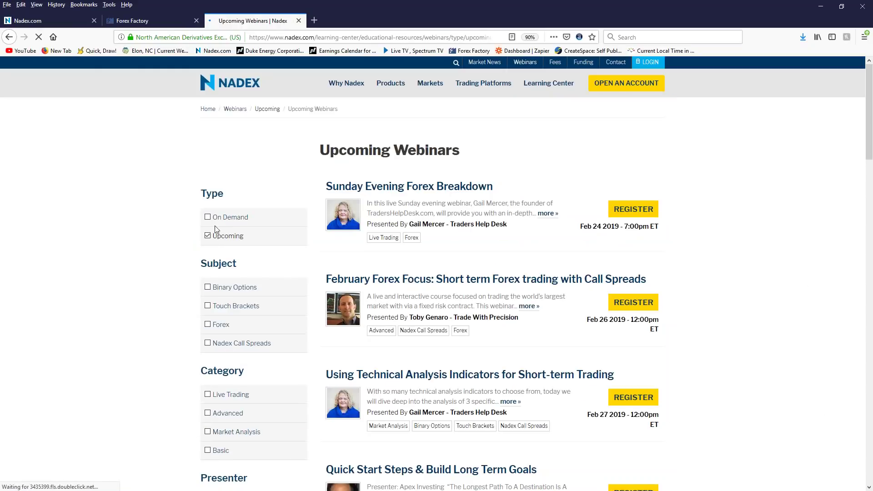
# Filter webinars to On Demand by Traders Help Desk, then page through to page 3
pyautogui.click(208, 218)
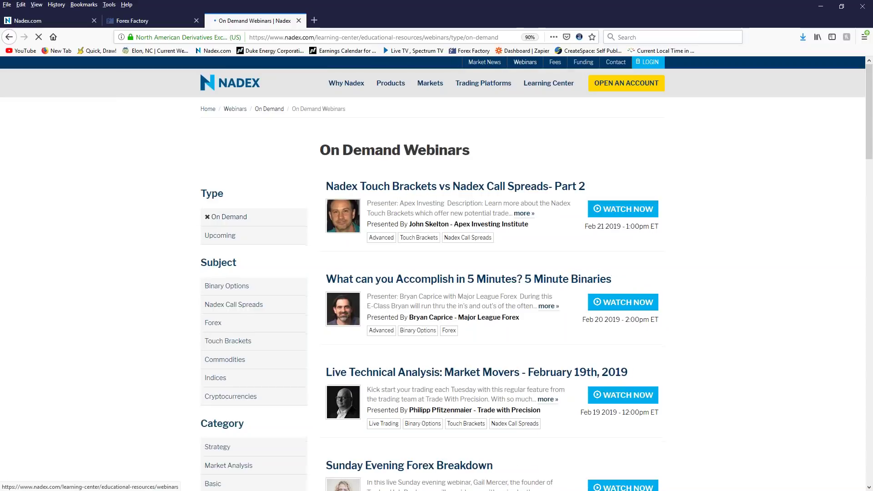
pyautogui.scroll(-2, 436, 272)
pyautogui.scroll(-2, 210, 450)
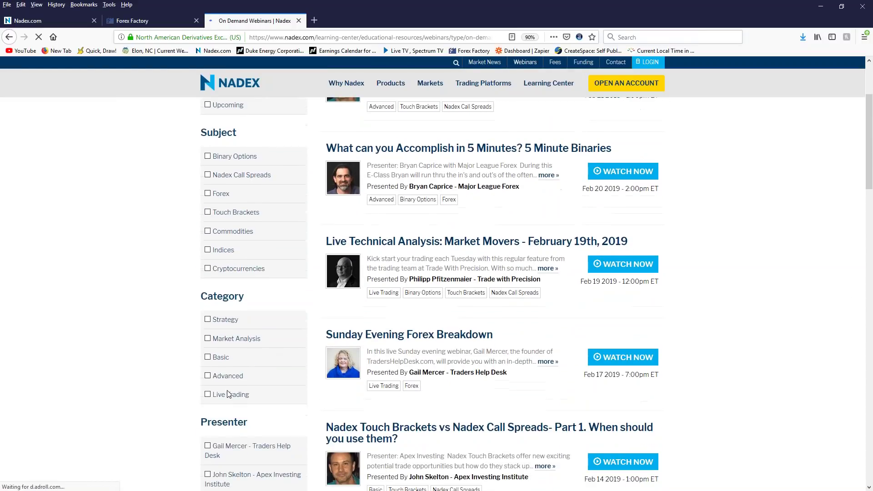
pyautogui.click(209, 447)
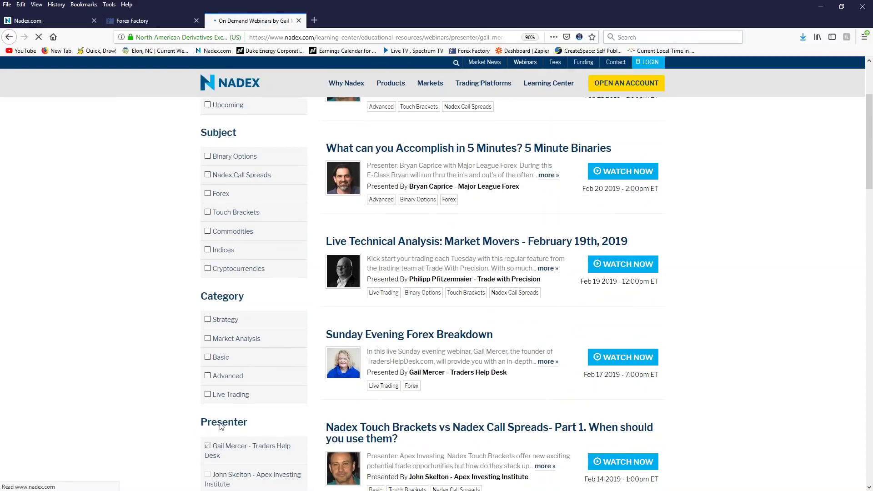
pyautogui.scroll(-7, 791, 298)
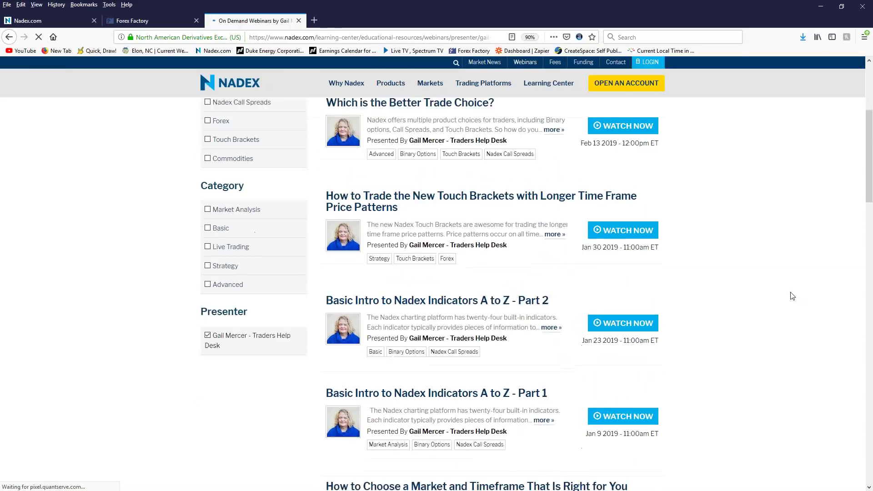
pyautogui.scroll(-7, 791, 296)
pyautogui.scroll(-7, 790, 295)
pyautogui.scroll(-7, 788, 294)
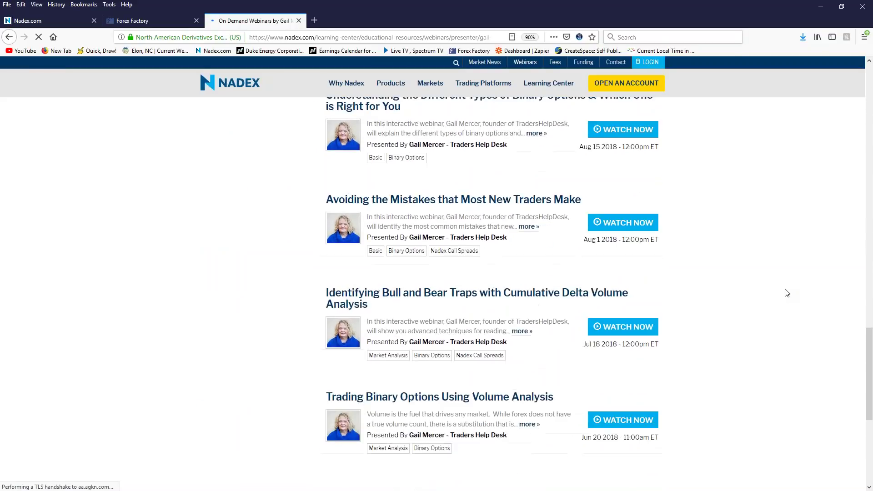
pyautogui.scroll(-7, 788, 293)
pyautogui.scroll(-5, 785, 288)
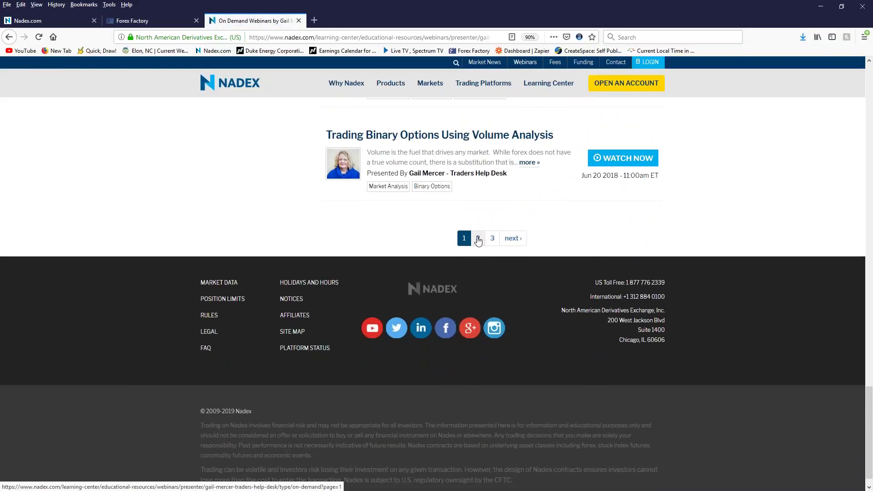
pyautogui.click(479, 239)
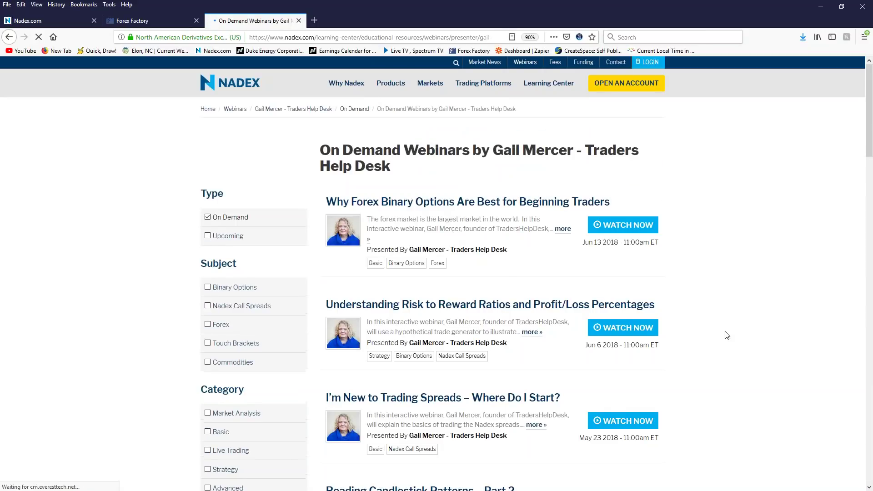
pyautogui.scroll(-6, 724, 334)
pyautogui.scroll(-8, 717, 329)
pyautogui.scroll(-6, 718, 331)
pyautogui.scroll(-3, 718, 330)
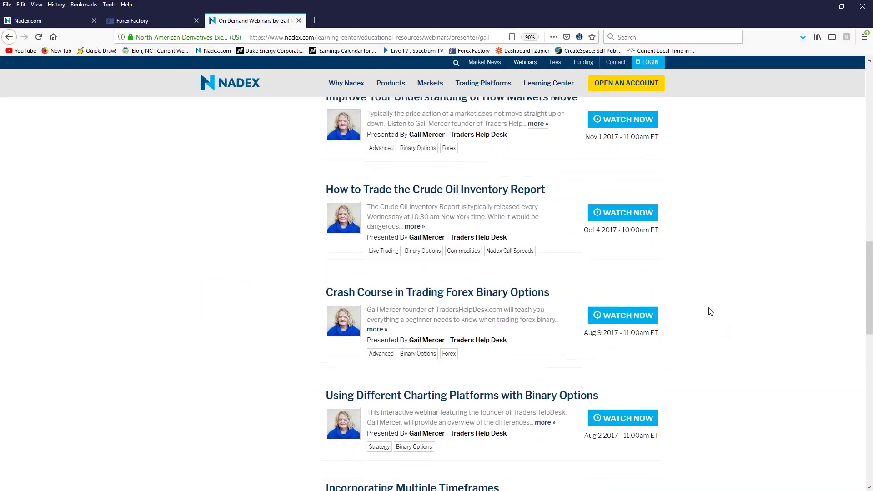
pyautogui.scroll(-4, 708, 312)
pyautogui.scroll(-7, 707, 311)
pyautogui.scroll(-2, 707, 309)
pyautogui.scroll(-5, 708, 309)
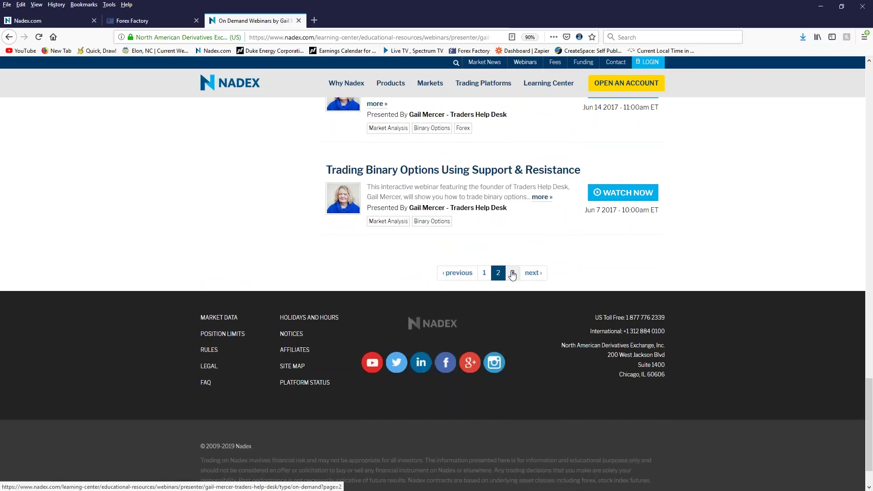
pyautogui.click(513, 272)
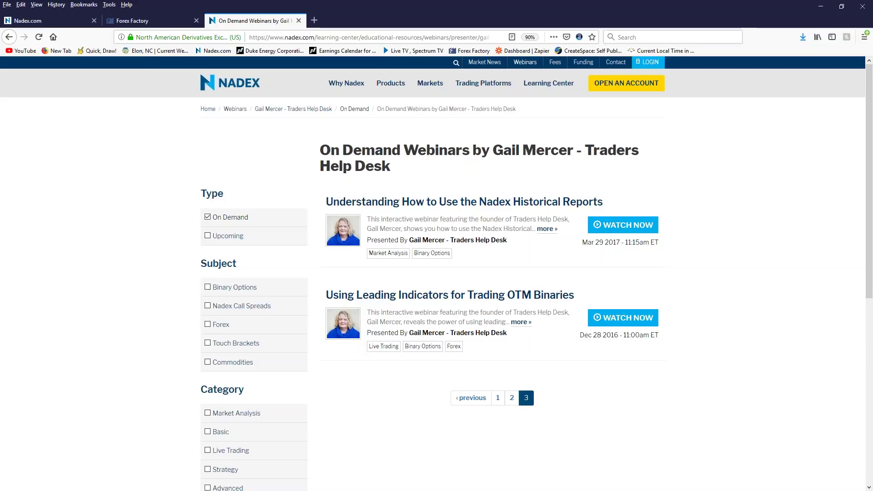
# Minimize Firefox and reveal the Website and Email bullets on the Traders Help Desk slide
pyautogui.click(821, 7)
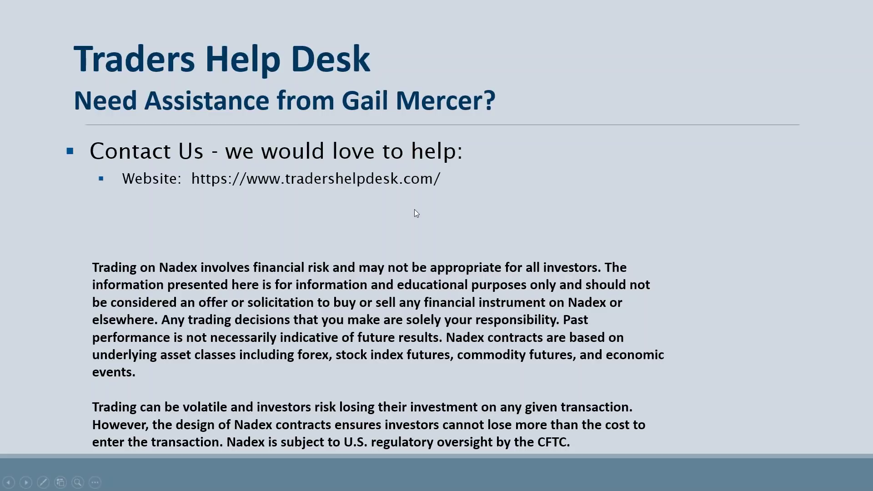
pyautogui.click(414, 209)
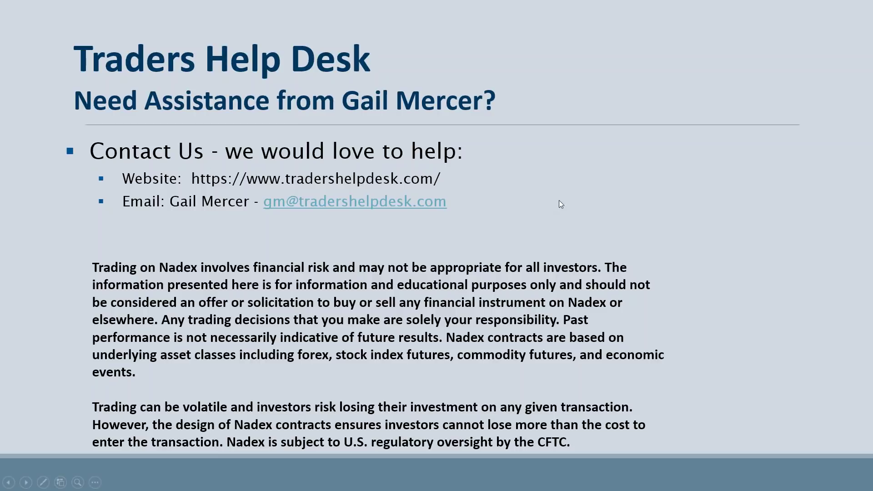
# Advance the slide animation to show the Phone bullet below the email line
pyautogui.click(558, 201)
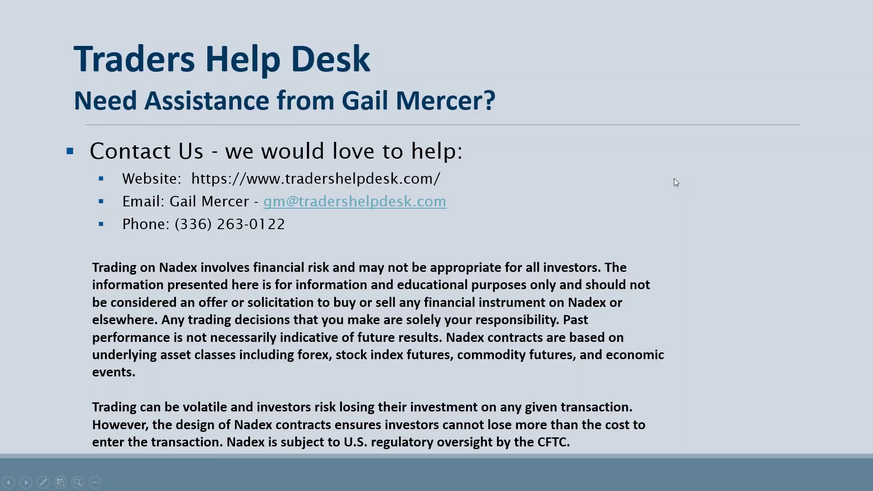